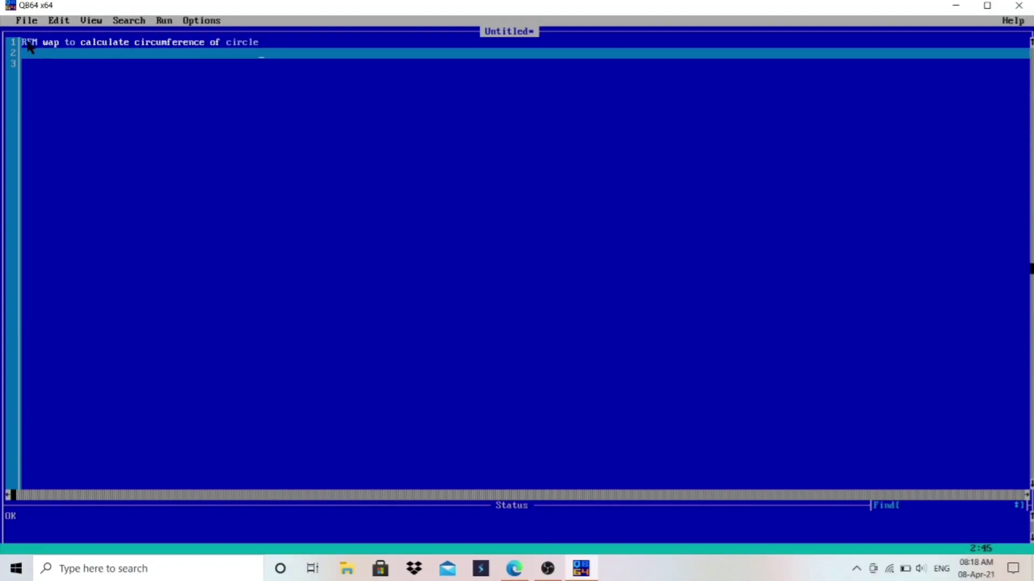
pyautogui.moveTo(24, 43); pyautogui.dragTo(46, 42)
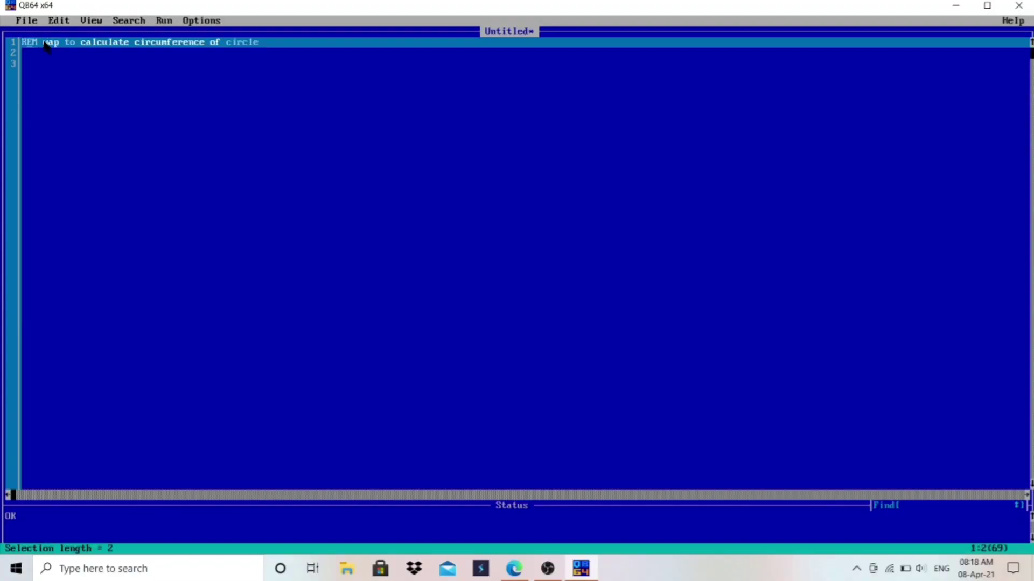
pyautogui.click(71, 44)
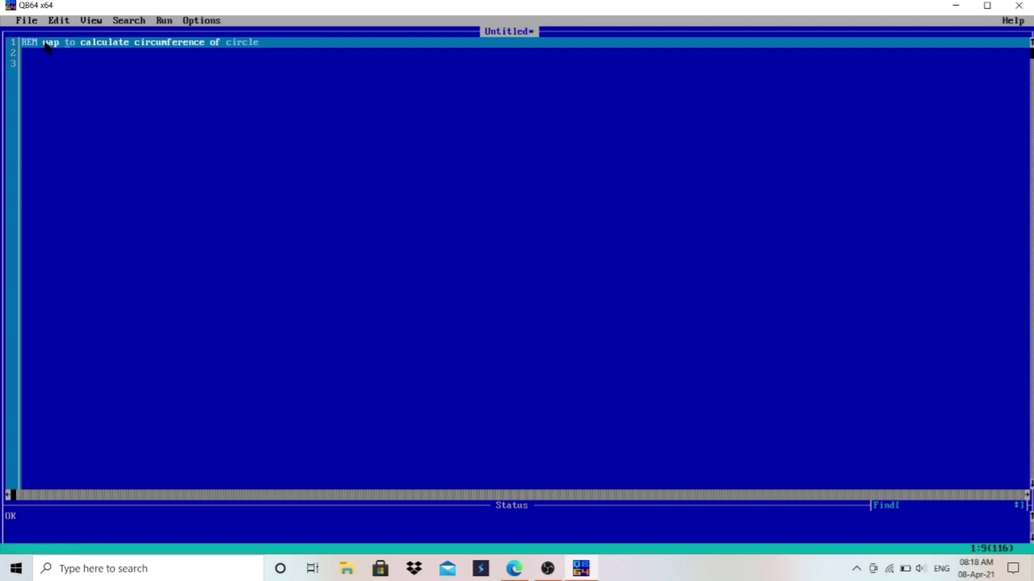
pyautogui.moveTo(44, 42); pyautogui.dragTo(61, 43)
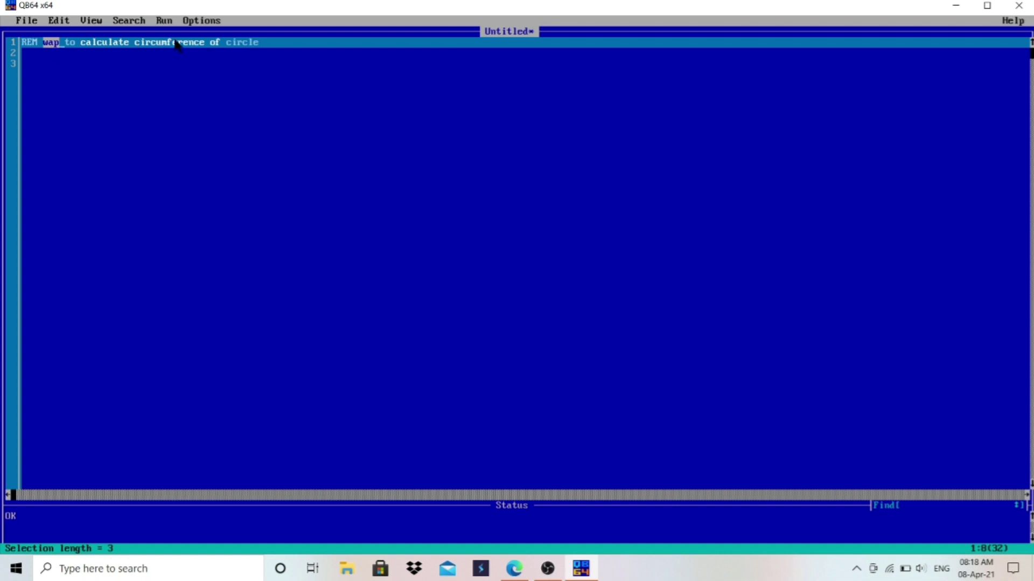
pyautogui.click(266, 45)
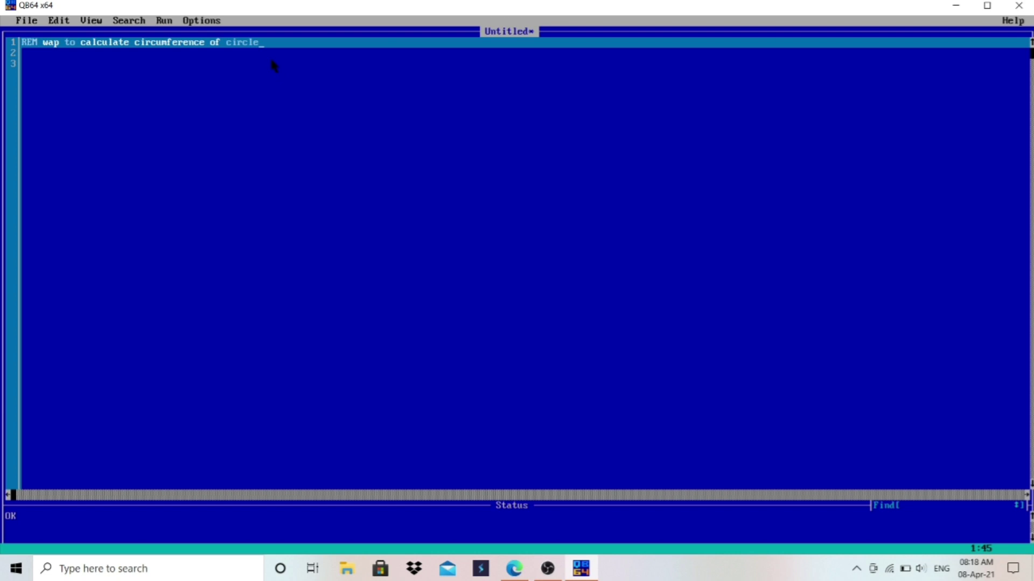
pyautogui.hotkey('alt', 'Tab')
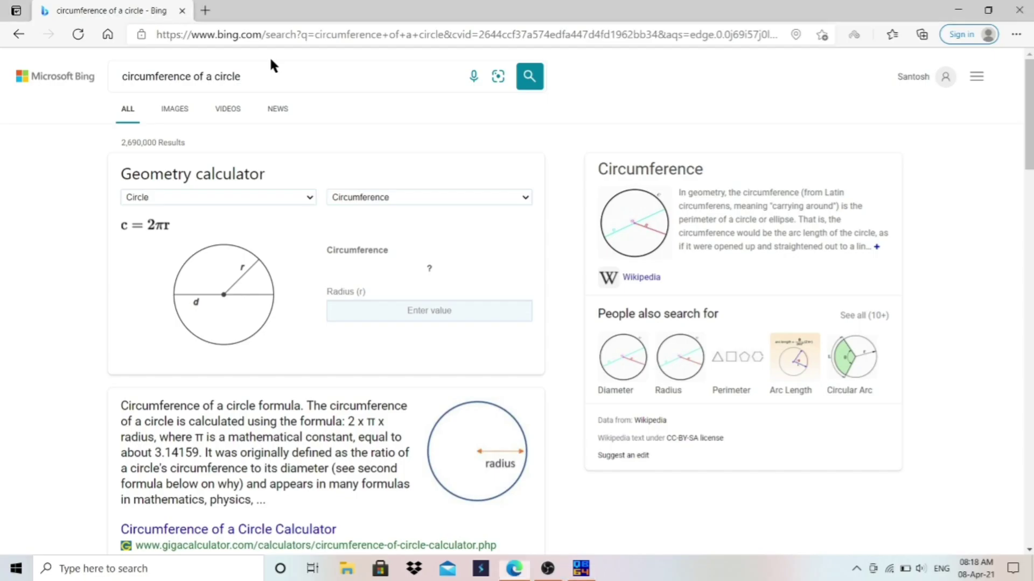
pyautogui.click(241, 76)
pyautogui.press('Escape')
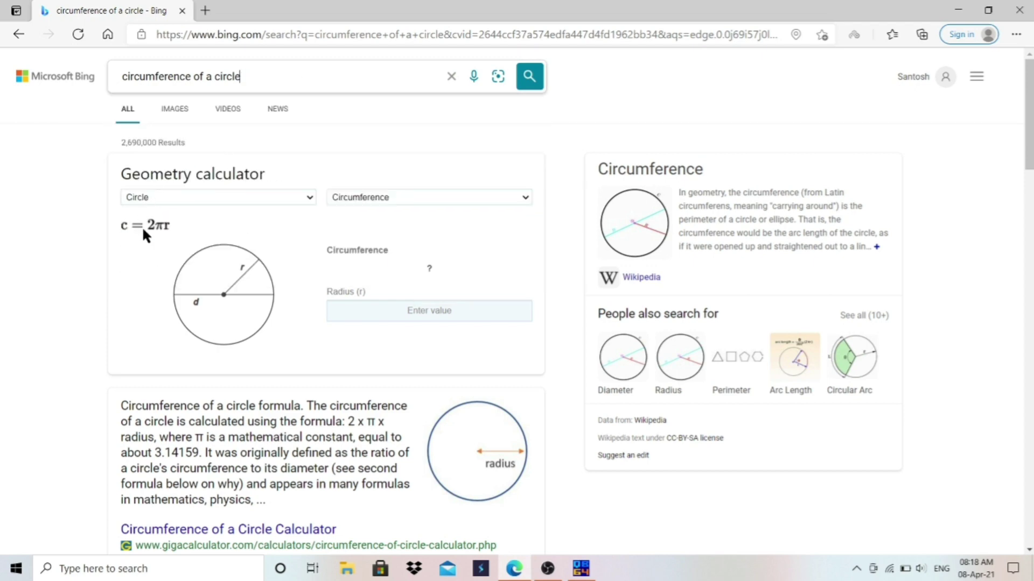
pyautogui.moveTo(148, 226); pyautogui.dragTo(171, 226)
pyautogui.hotkey('alt', 'Tab')
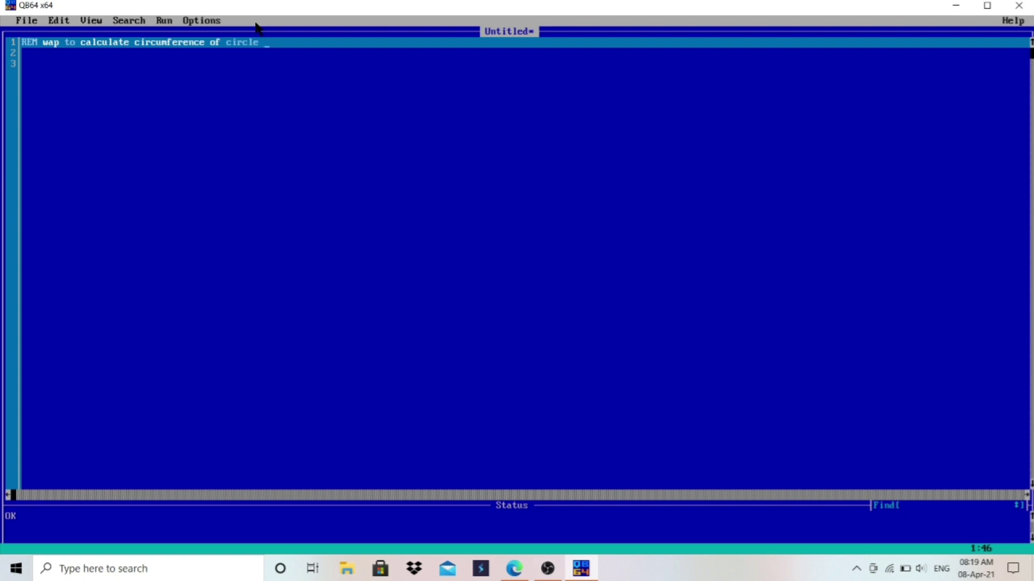
# Add CLS on line 2 and INPUT "Enter radius"; r on line 3.
pyautogui.press('Return')
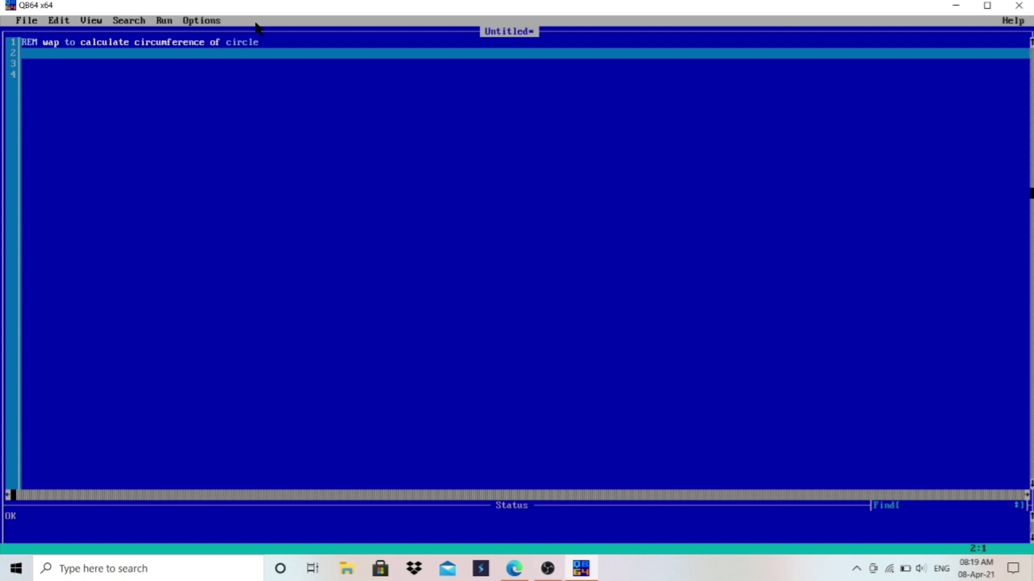
pyautogui.write('cls')
pyautogui.press('Return')
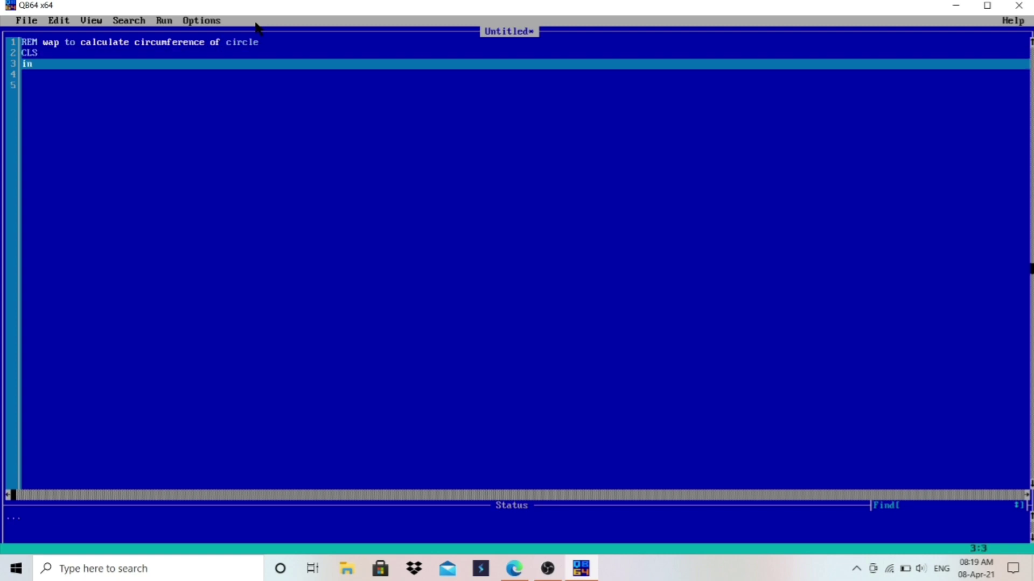
pyautogui.write('input"Enter')
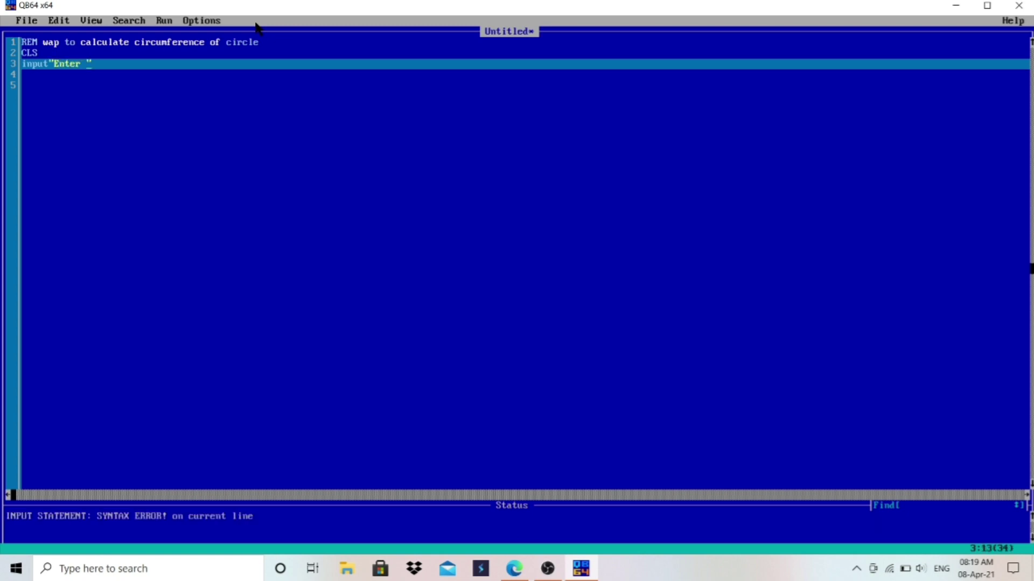
pyautogui.write(' radi')
pyautogui.write('us";')
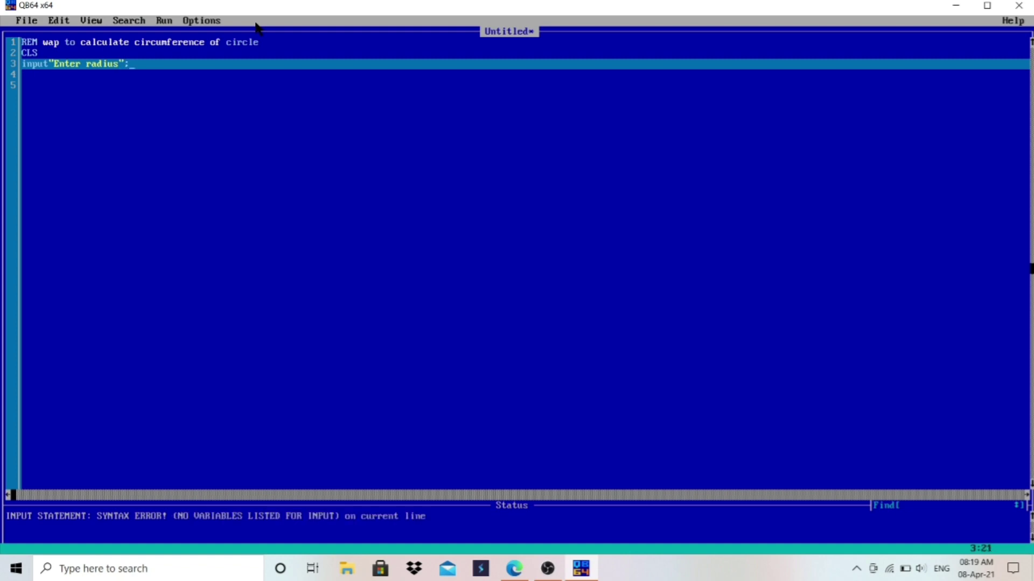
pyautogui.write('r')
pyautogui.press('Return')
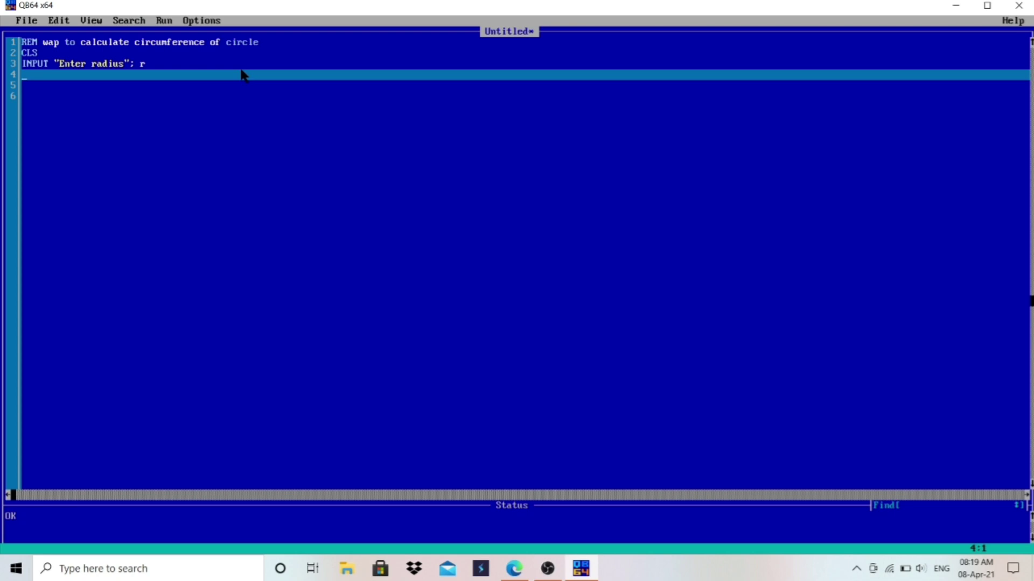
pyautogui.write('pi=')
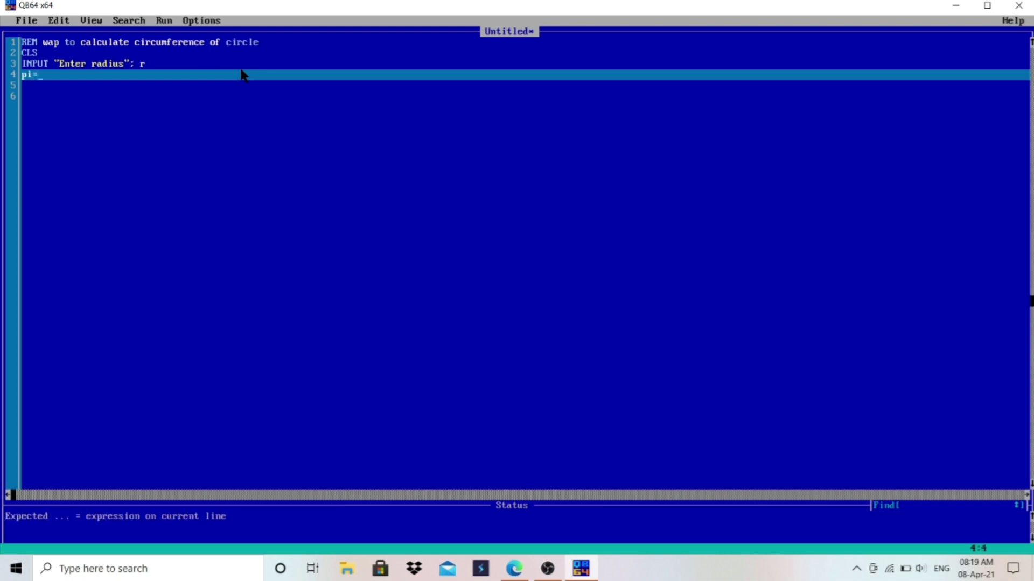
pyautogui.write('22/7')
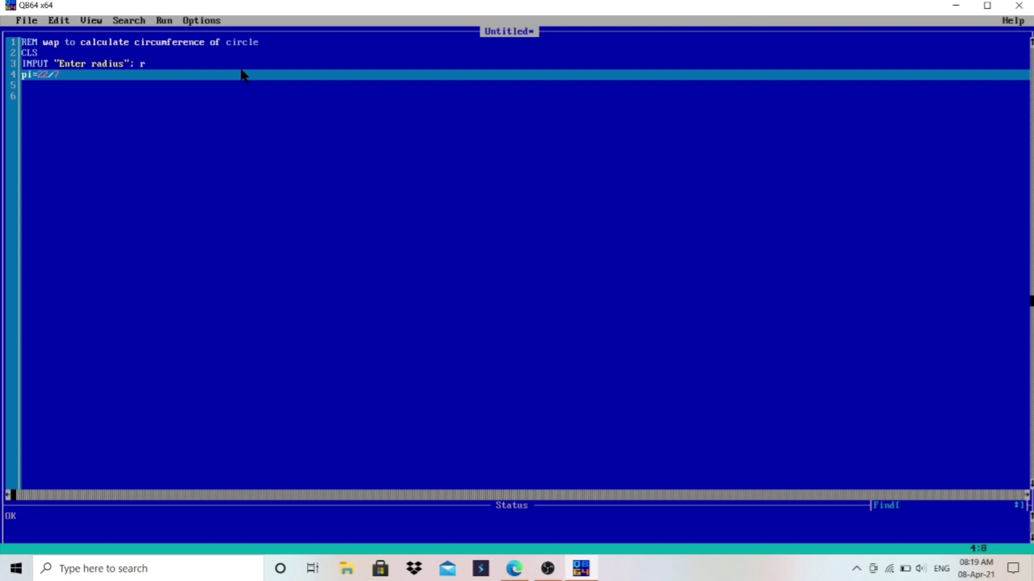
# Enter CONST pi = 22 / 7 on line 4 with an empty line after it.
pyautogui.press('Return')
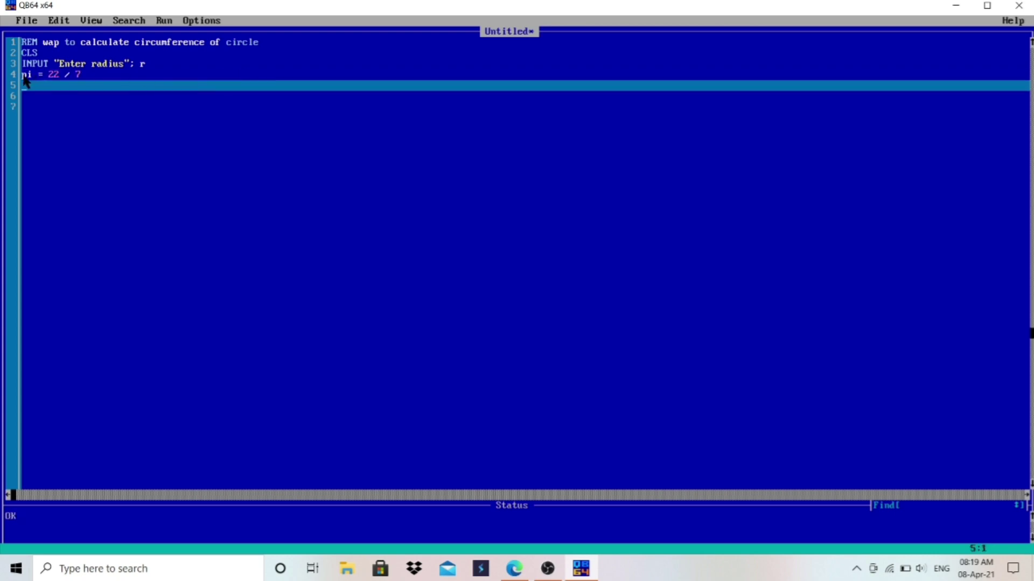
pyautogui.click(24, 75)
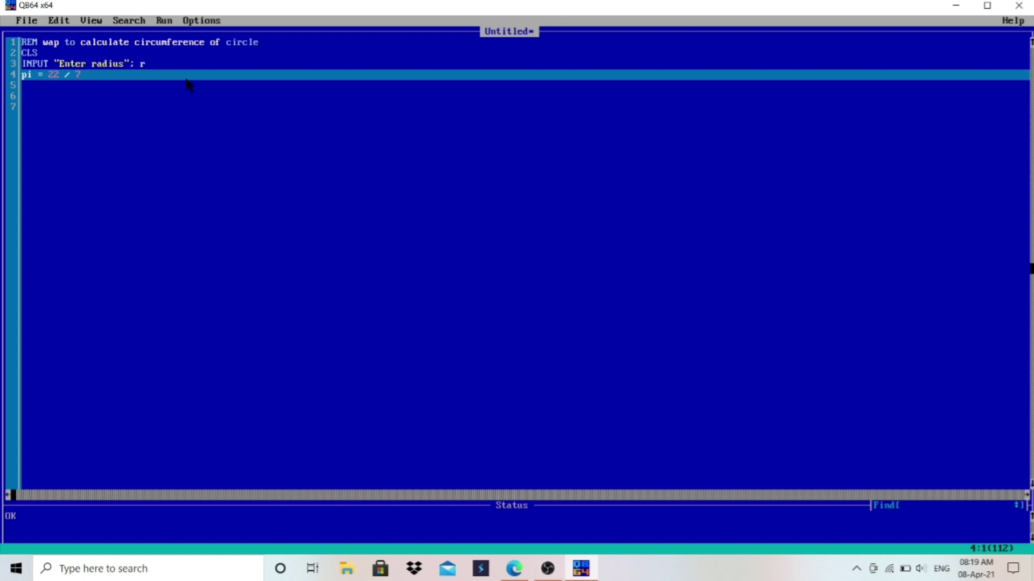
pyautogui.write('const')
pyautogui.press('Down')
pyautogui.press('Up')
pyautogui.press('Right')
pyautogui.press('Right')
pyautogui.press('Right')
pyautogui.press('Return')
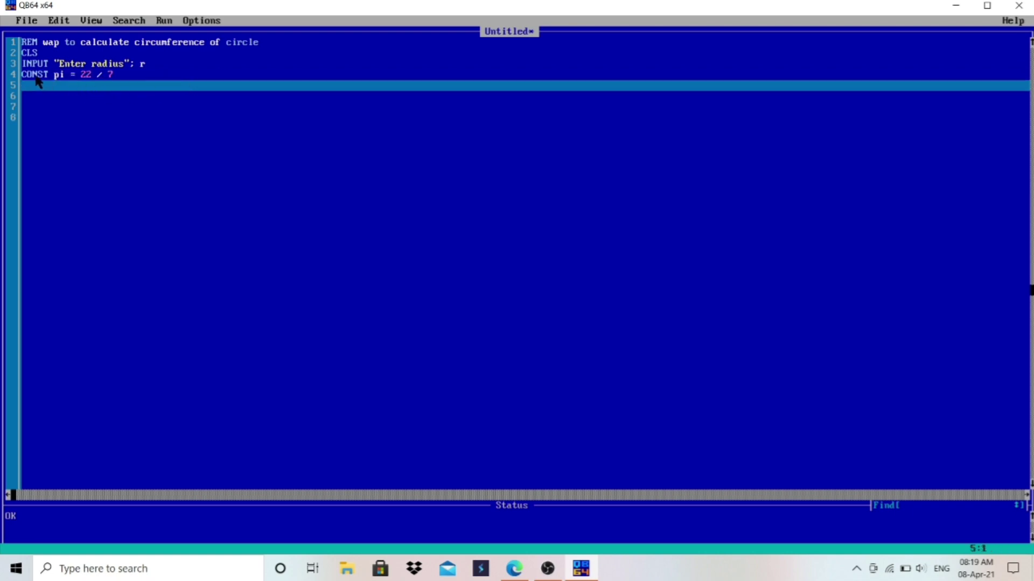
# Select parts of the CONST pi = 22 / 7 line and add a blank line below.
pyautogui.moveTo(34, 75); pyautogui.dragTo(53, 75)
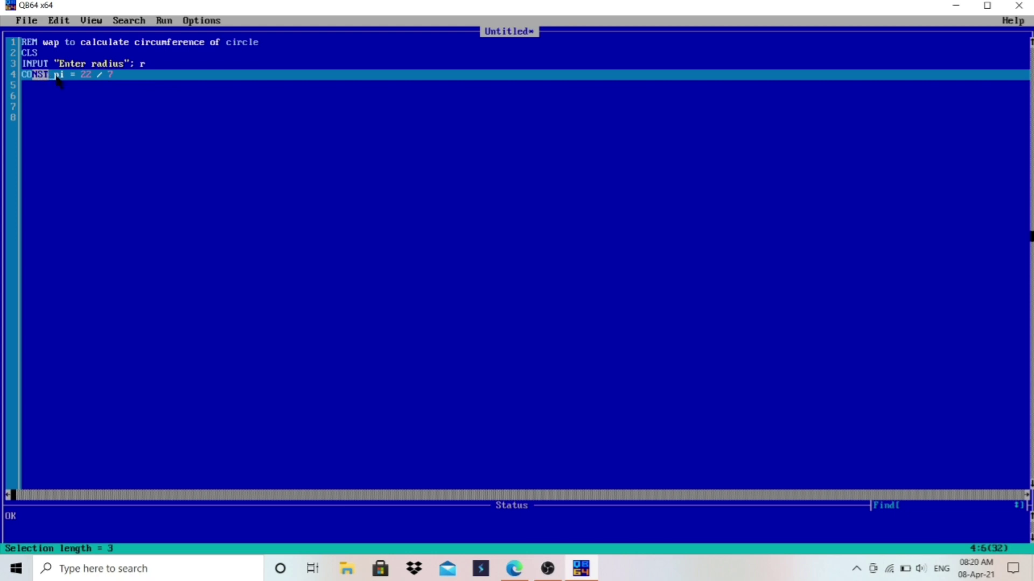
pyautogui.moveTo(55, 75); pyautogui.dragTo(118, 77)
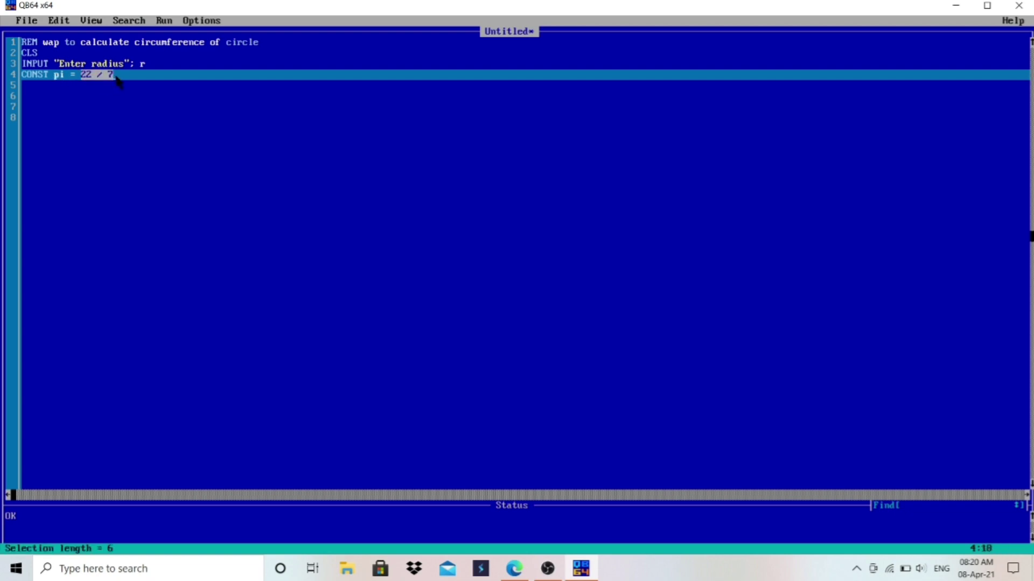
pyautogui.click(110, 74)
pyautogui.press('Right')
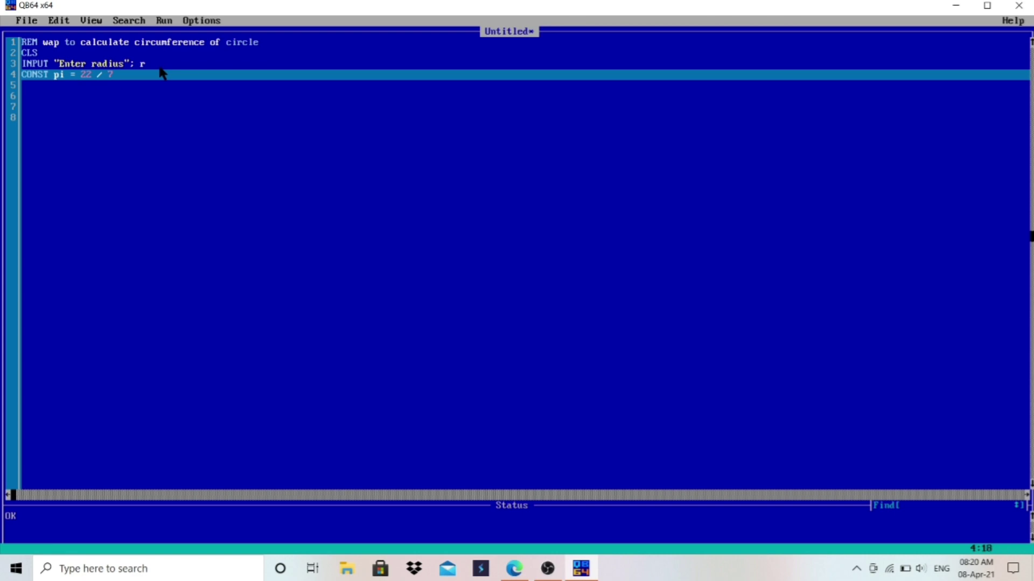
pyautogui.press('Return')
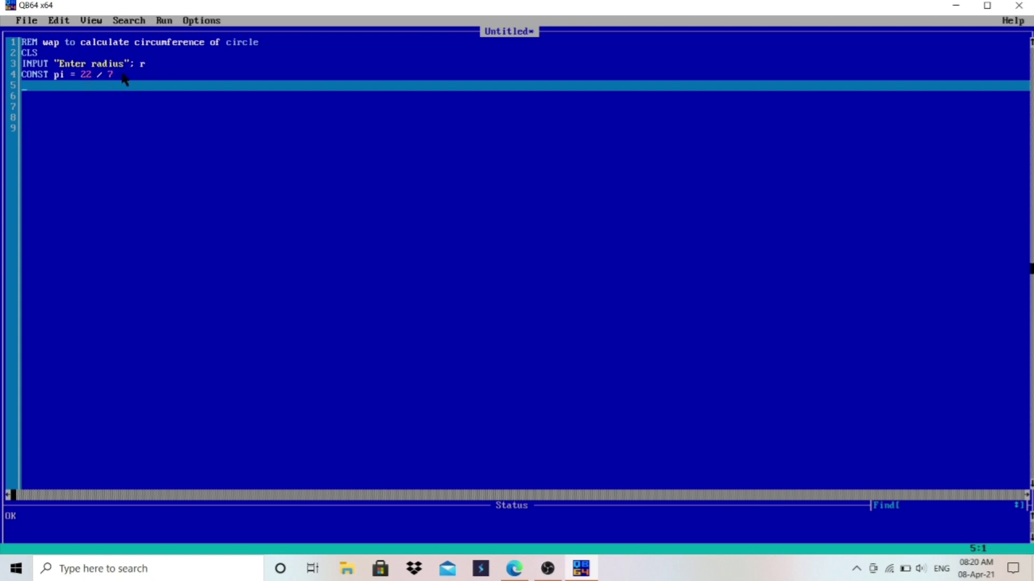
pyautogui.click(142, 63)
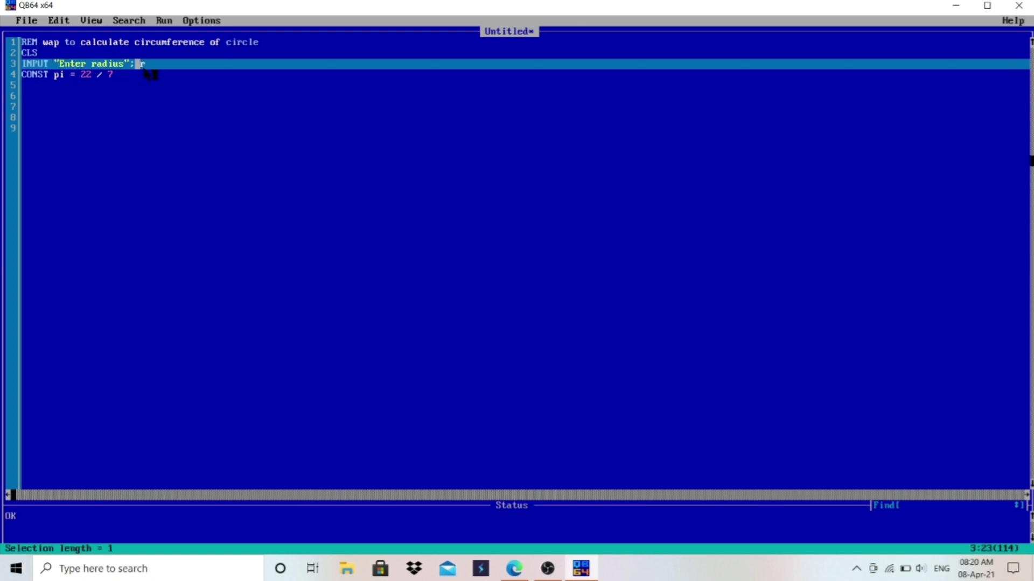
pyautogui.moveTo(120, 74); pyautogui.dragTo(93, 75)
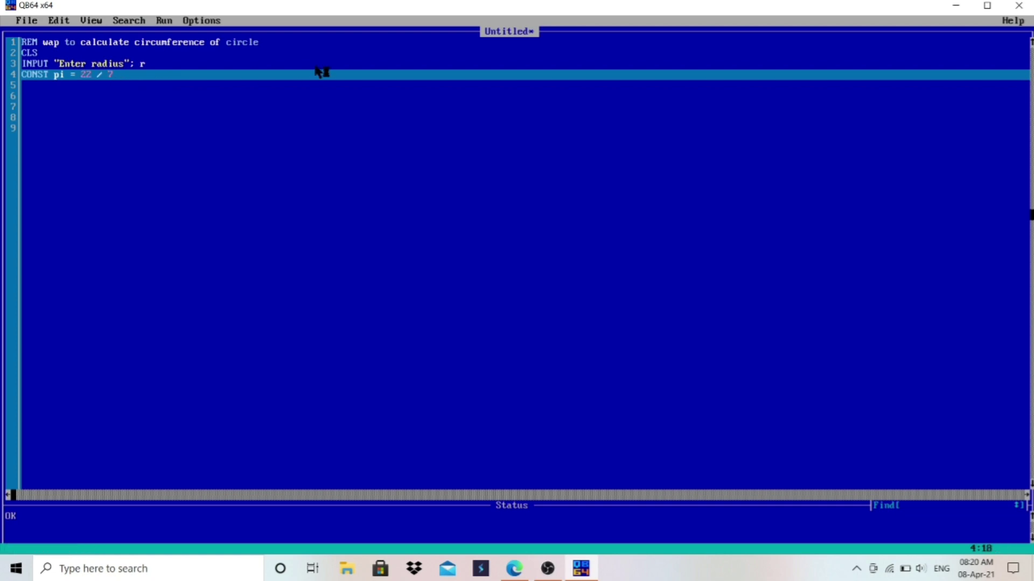
# Clear a stray character and write c = 2 * pi * r on line 5.
pyautogui.press('Down')
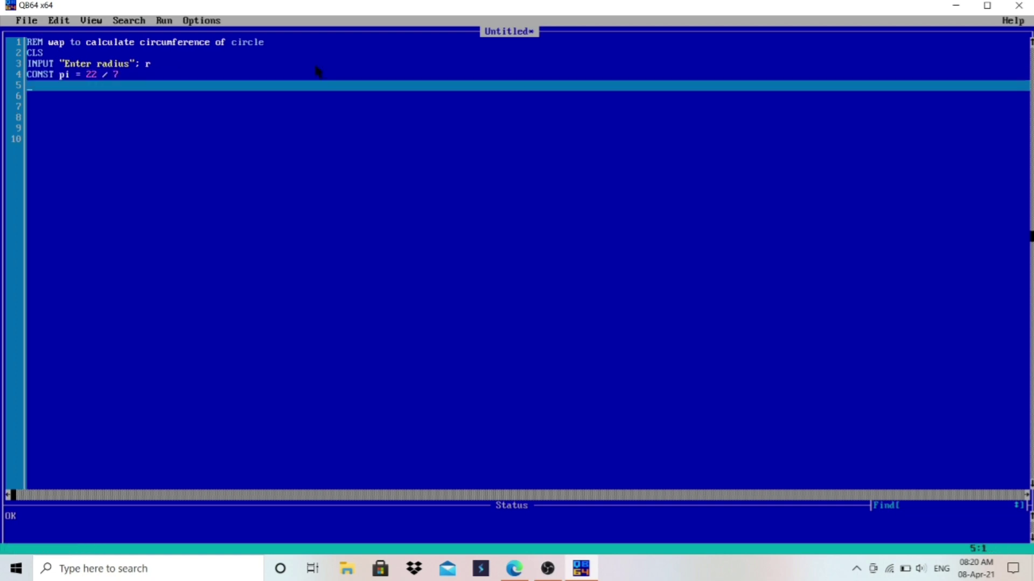
pyautogui.write('c')
pyautogui.press('BackSpace')
pyautogui.press('Up')
pyautogui.press('Down')
pyautogui.write('c=')
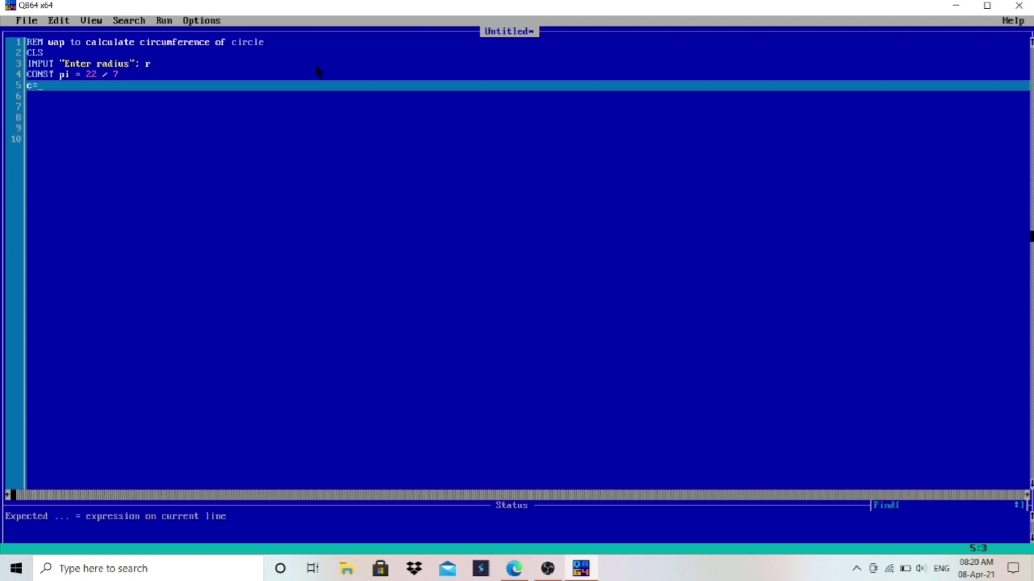
pyautogui.write('2*')
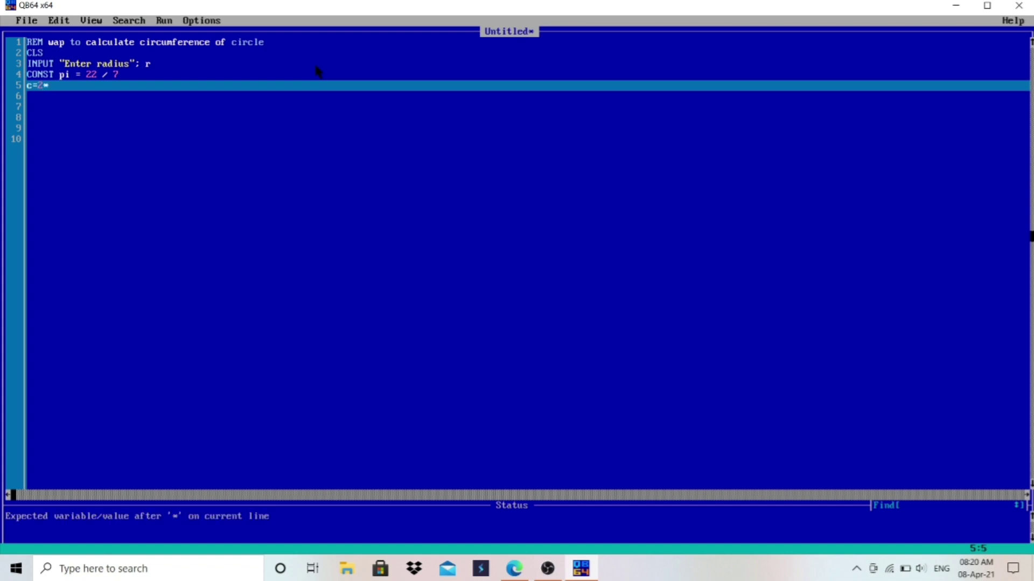
pyautogui.write('pi*')
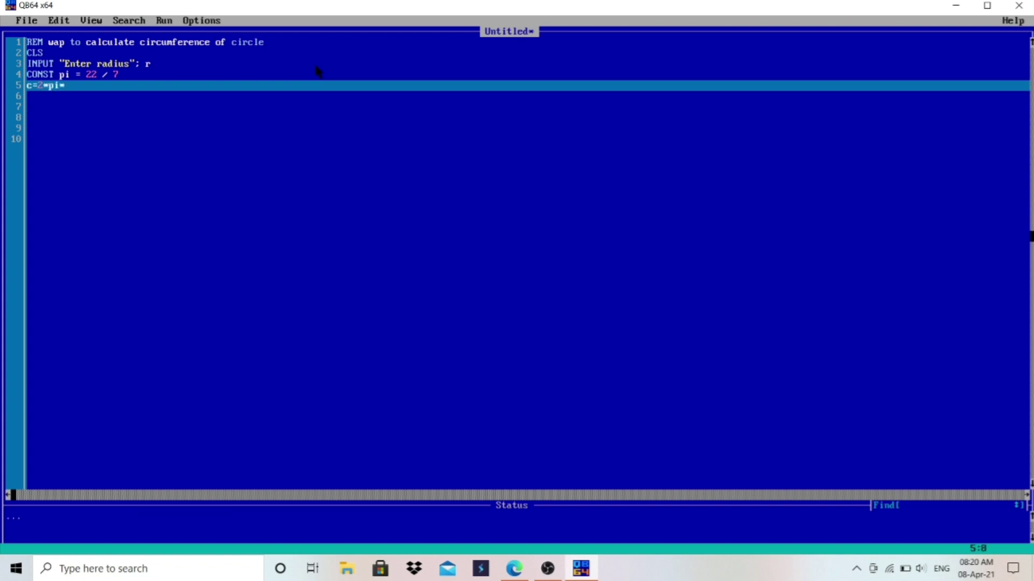
pyautogui.write('r')
pyautogui.press('Return')
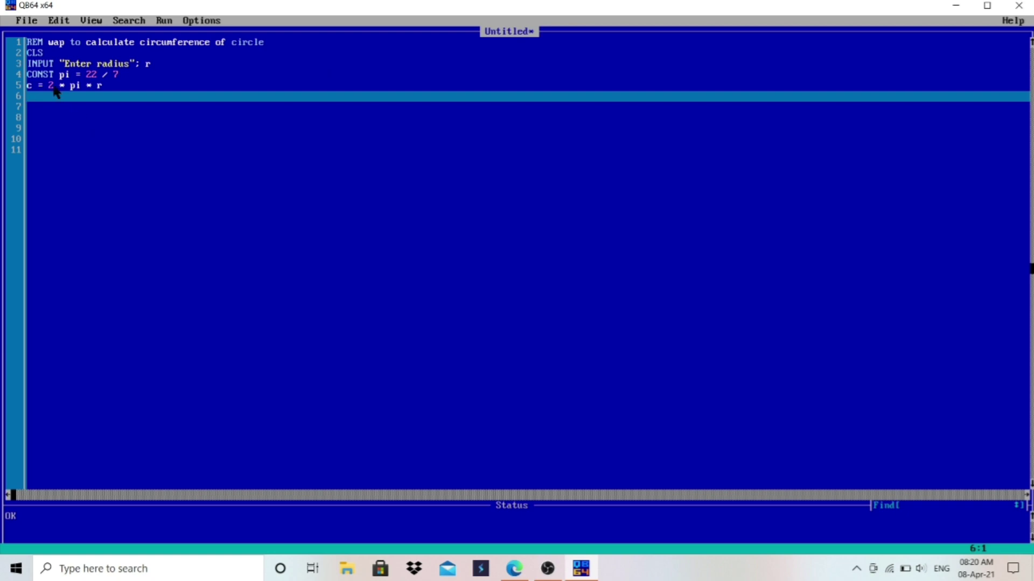
pyautogui.write('print')
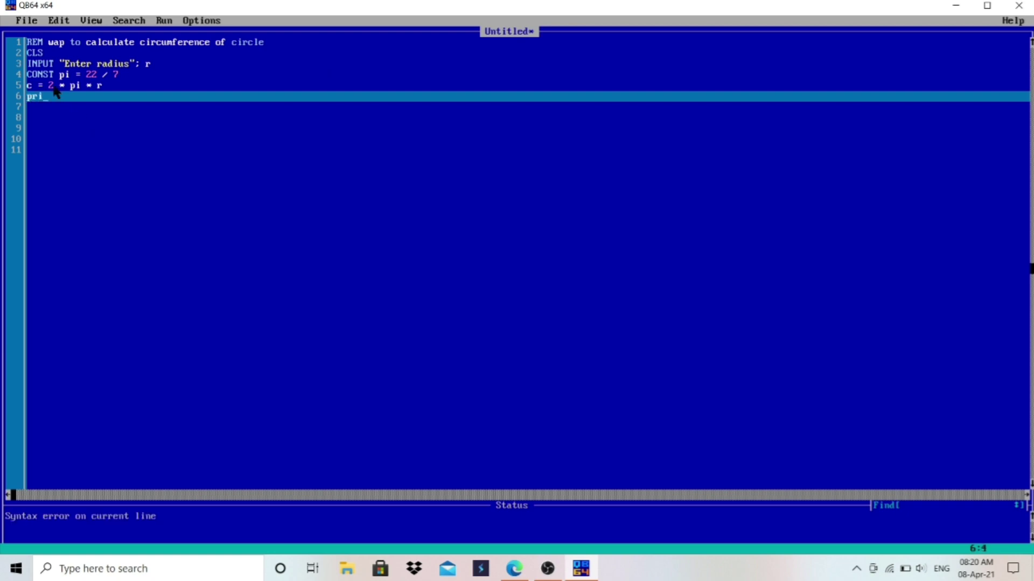
pyautogui.write('"')
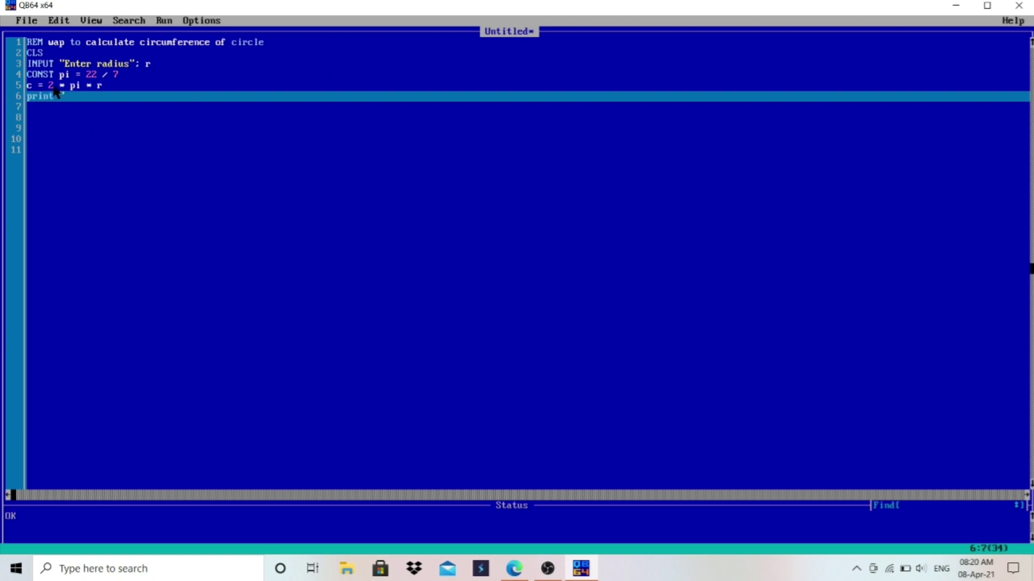
pyautogui.write('circumf')
pyautogui.write('erence of ')
pyautogui.write('circle is')
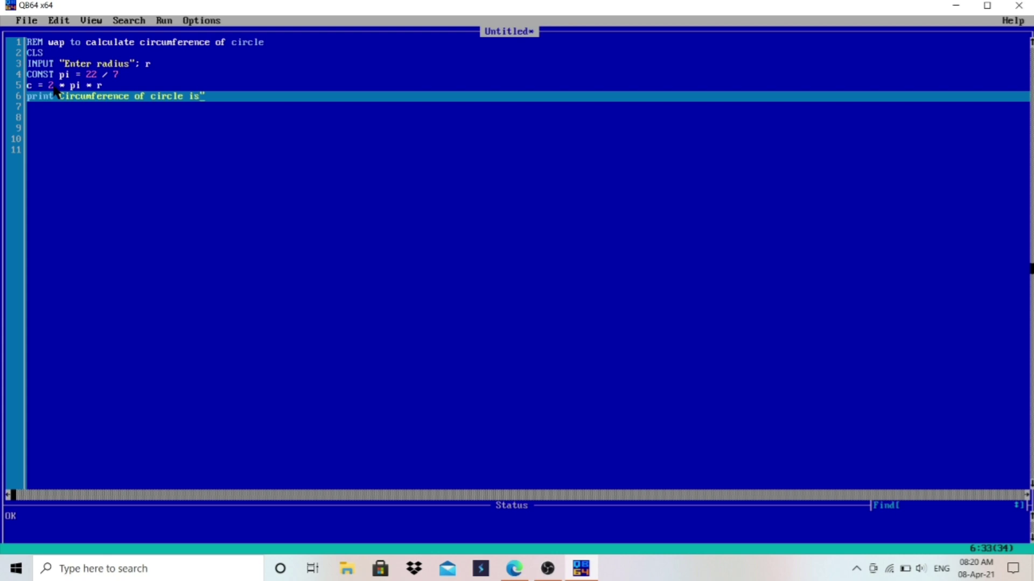
pyautogui.write('";')
pyautogui.write('c')
# Add PRINT "Circumference of circle is"; c on line 6 and END on line 7.
pyautogui.press('Return')
pyautogui.write('end')
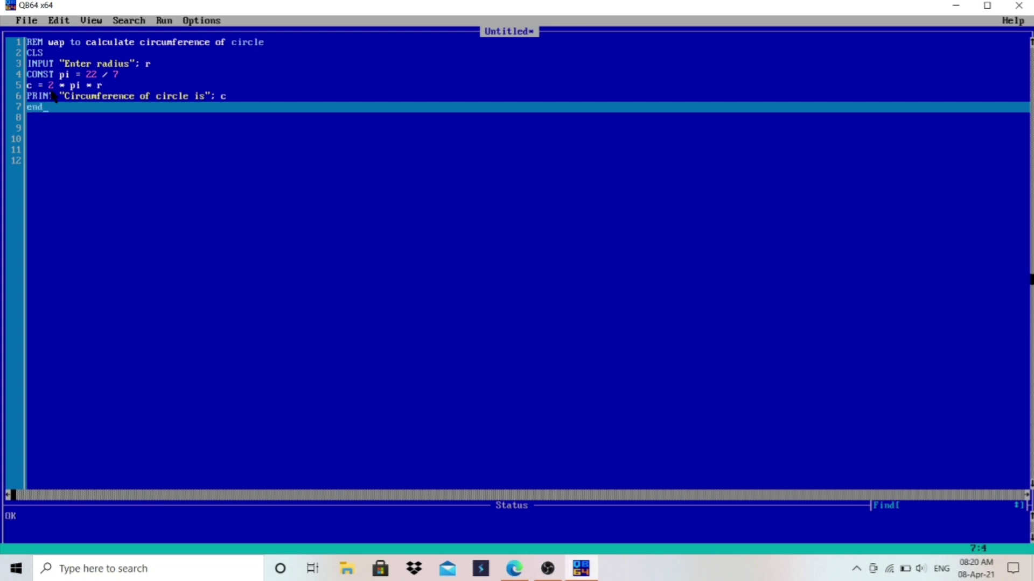
pyautogui.press('Return')
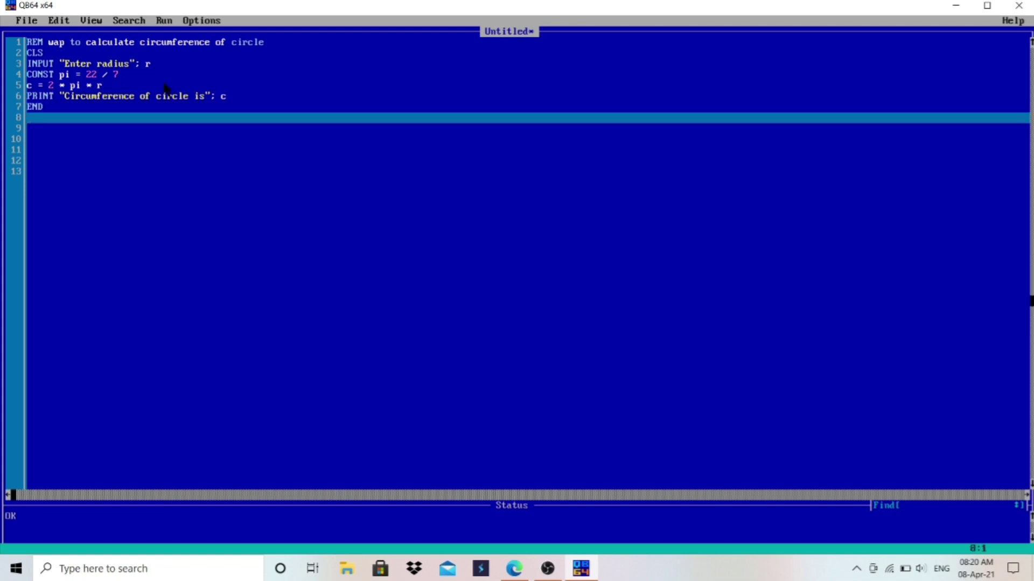
# Run the program and enter radius 5, getting circumference 31.42857.
pyautogui.hotkey('alt', 'f')
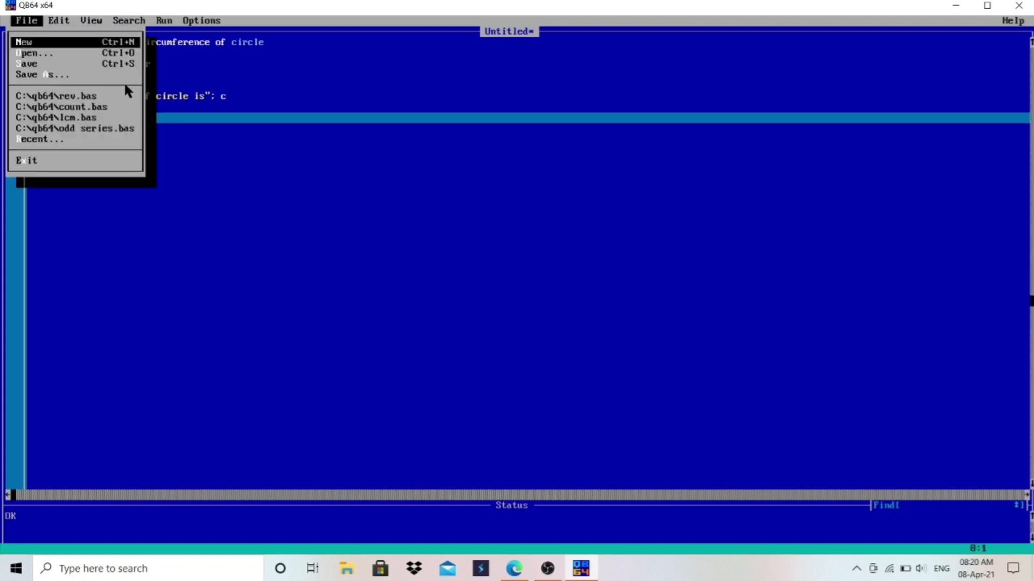
pyautogui.press('Right')
pyautogui.press('Right')
pyautogui.press('Right')
pyautogui.press('Right')
pyautogui.press('Return')
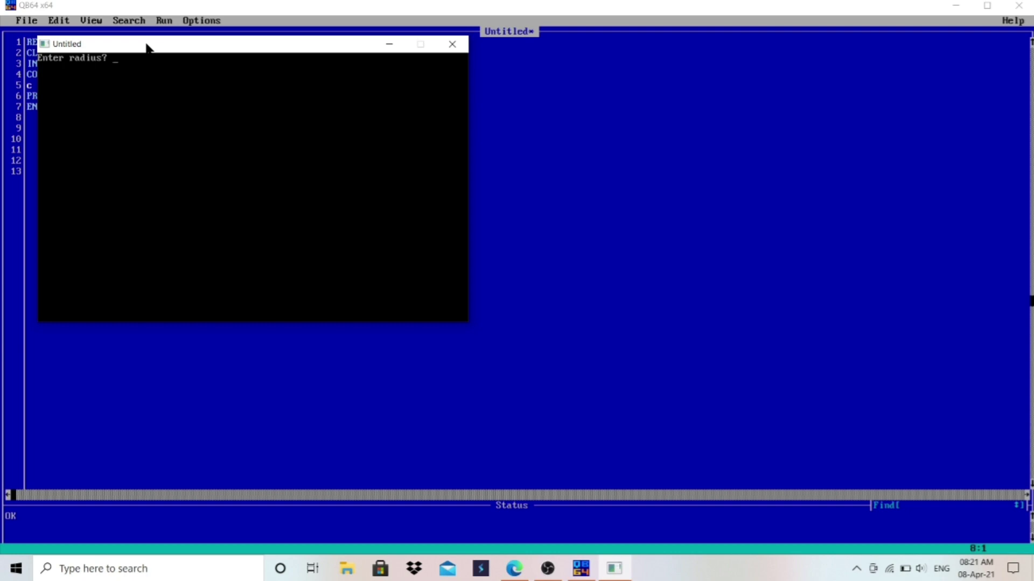
pyautogui.moveTo(151, 47); pyautogui.dragTo(386, 47)
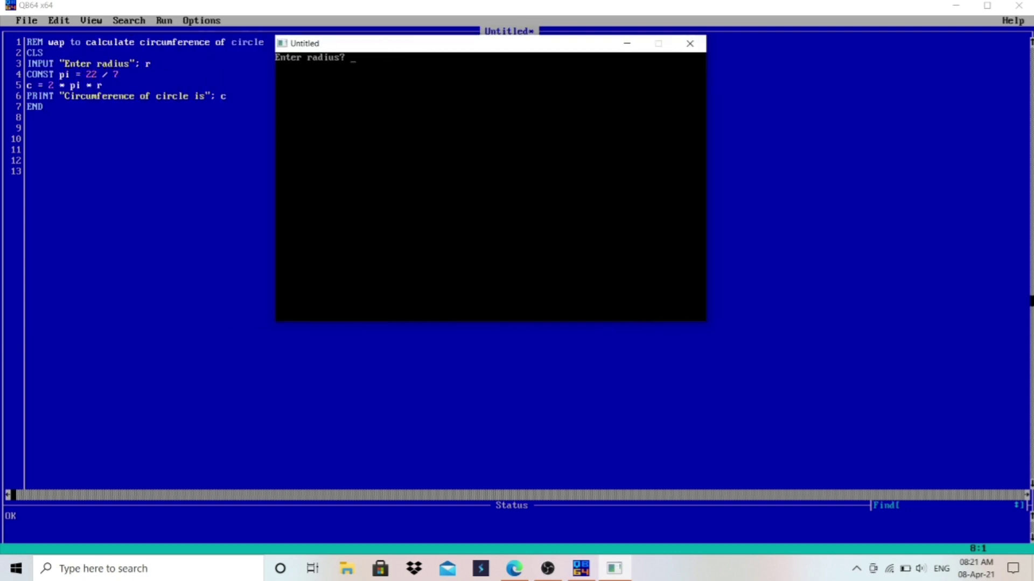
pyautogui.write('5')
pyautogui.press('Return')
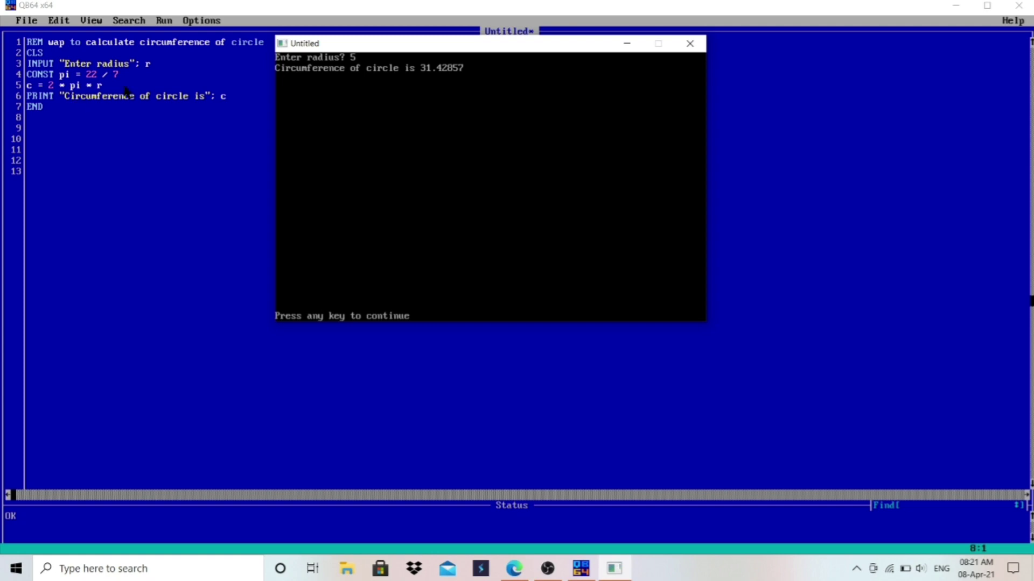
# Close the output window and insert a blank line below CONST pi = 22 / 7.
pyautogui.press('Return')
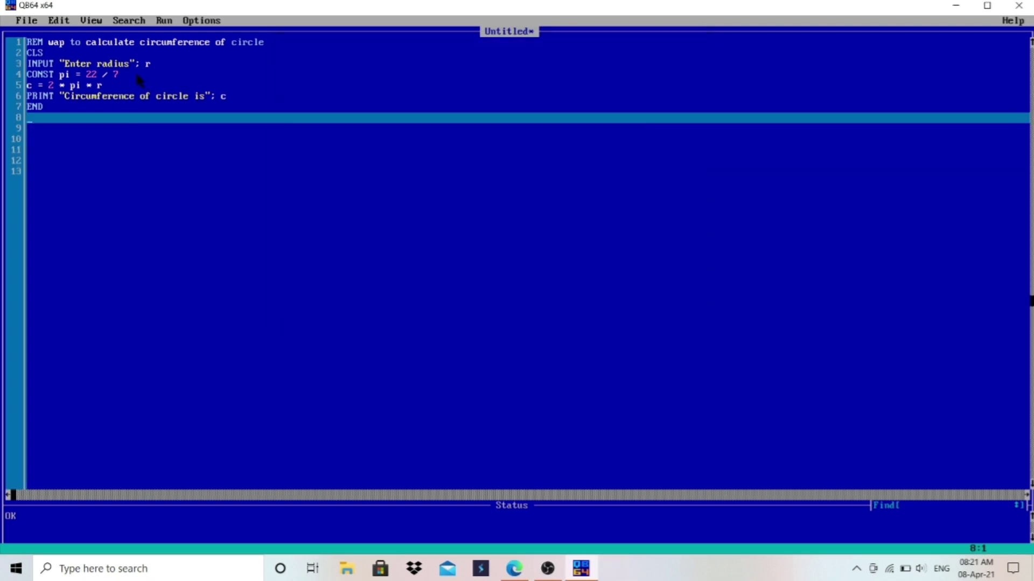
pyautogui.click(136, 74)
pyautogui.press('End')
pyautogui.press('Return')
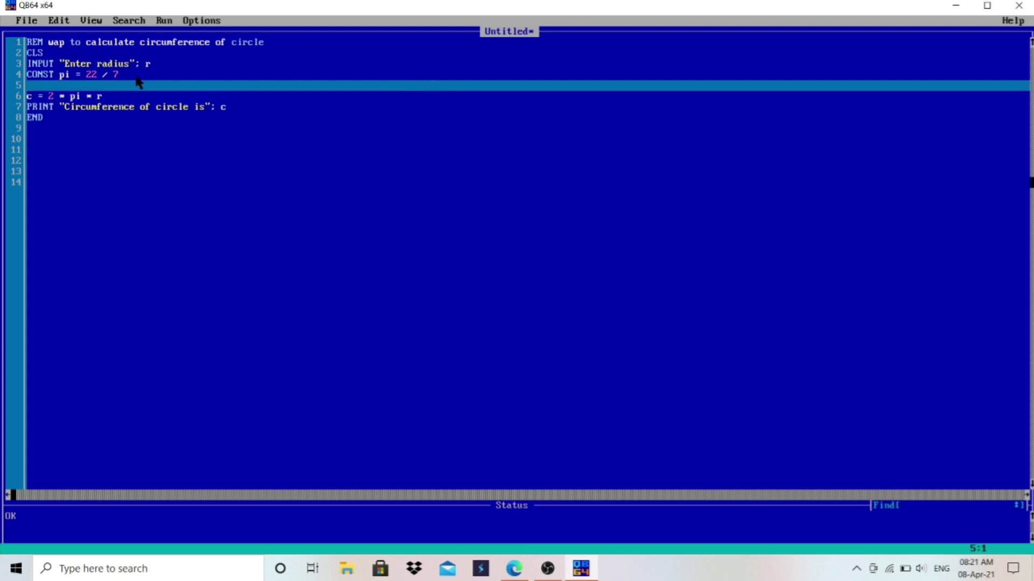
pyautogui.write('pi')
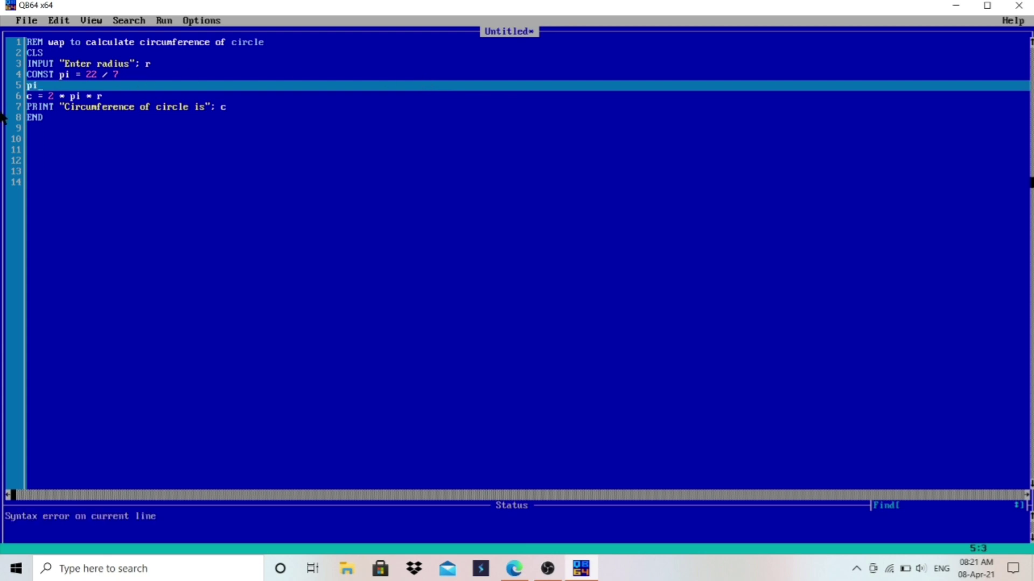
pyautogui.write('=3.14')
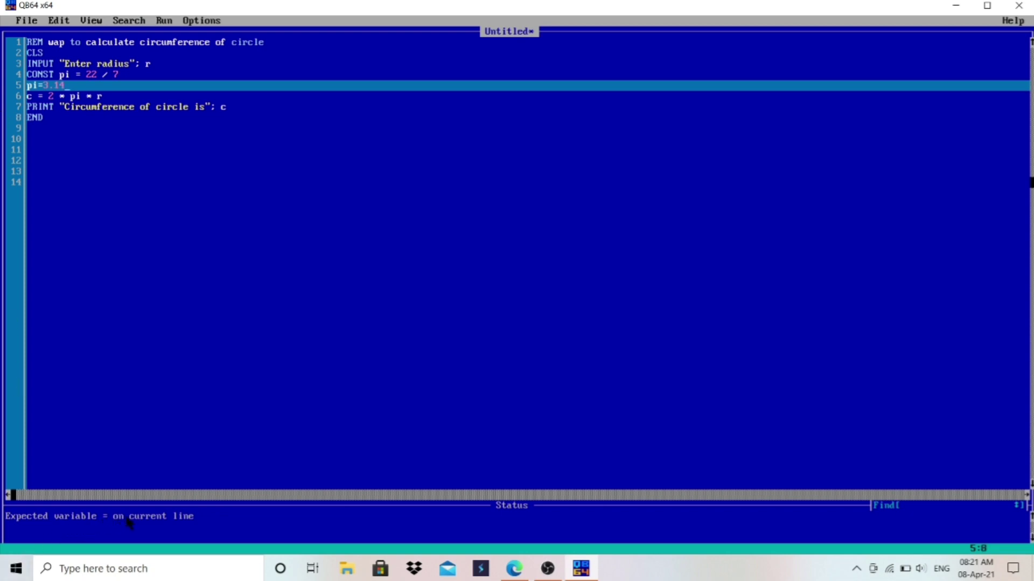
# Add a trial pi=3.14 line, see the Expected variable error, then delete it.
pyautogui.press('Return')
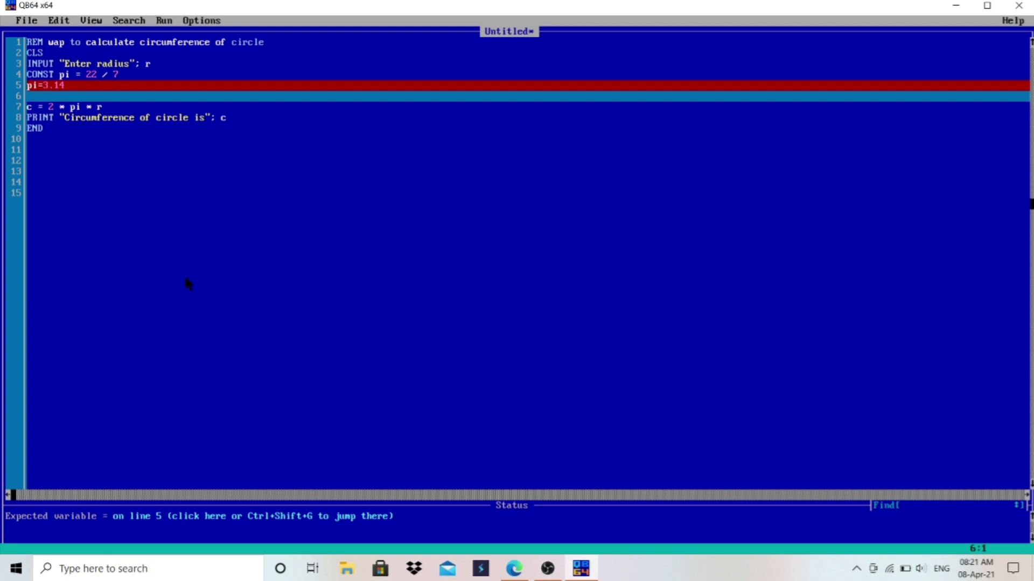
pyautogui.hotkey('shift', 'Up')
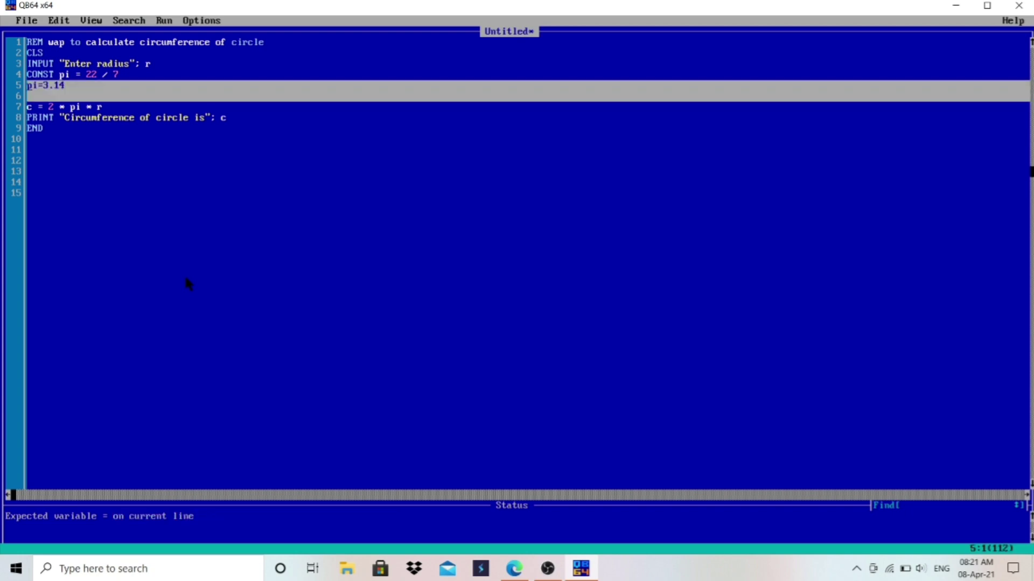
pyautogui.press('Delete')
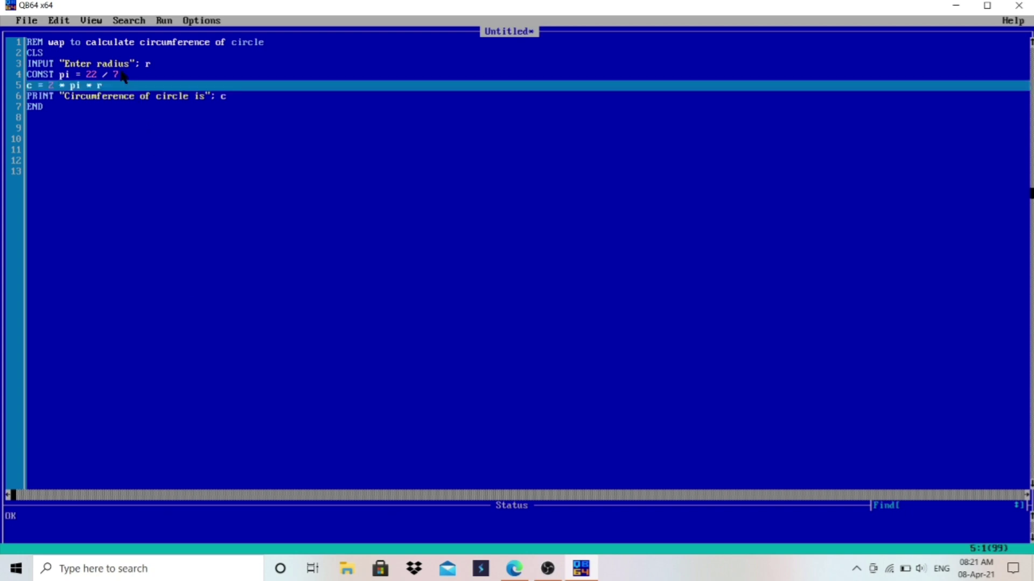
pyautogui.click(121, 74)
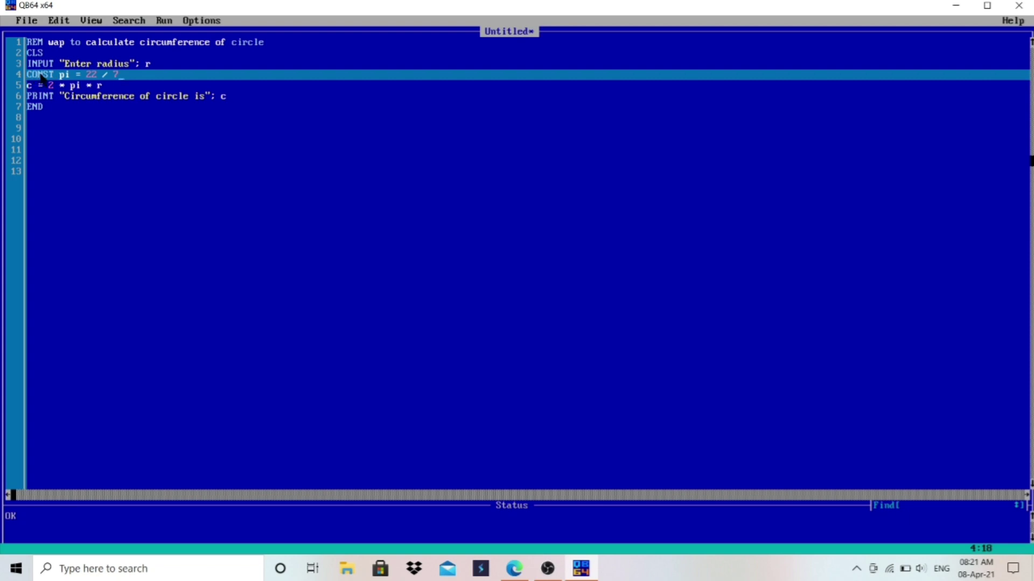
pyautogui.click(159, 68)
pyautogui.press('Return')
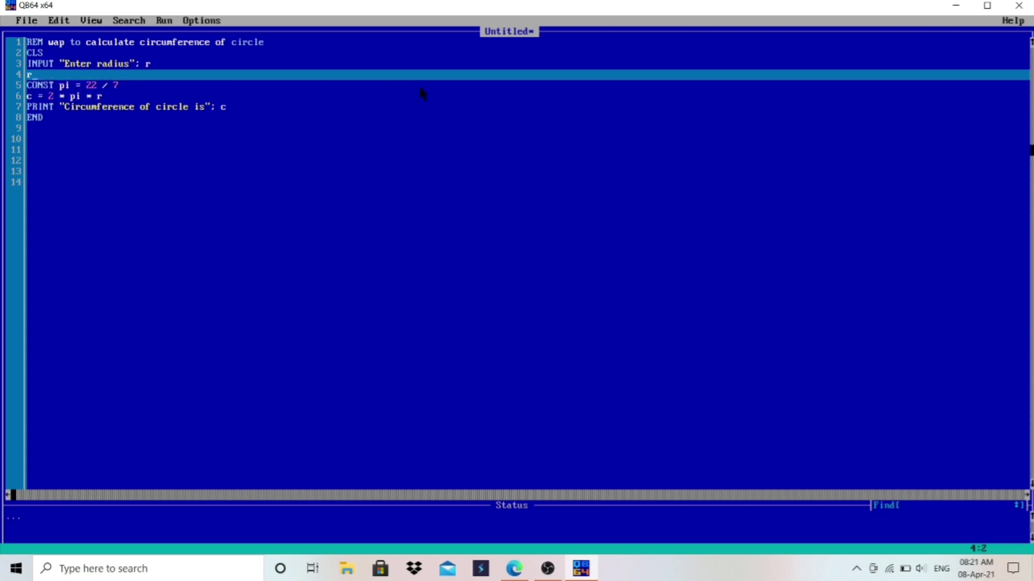
pyautogui.write('r=10')
pyautogui.press('Down')
pyautogui.press('Up')
pyautogui.press('End')
pyautogui.hotkey('shift', 'Left')
pyautogui.hotkey('shift', 'Left')
pyautogui.hotkey('shift', 'Left')
pyautogui.hotkey('shift', 'Left')
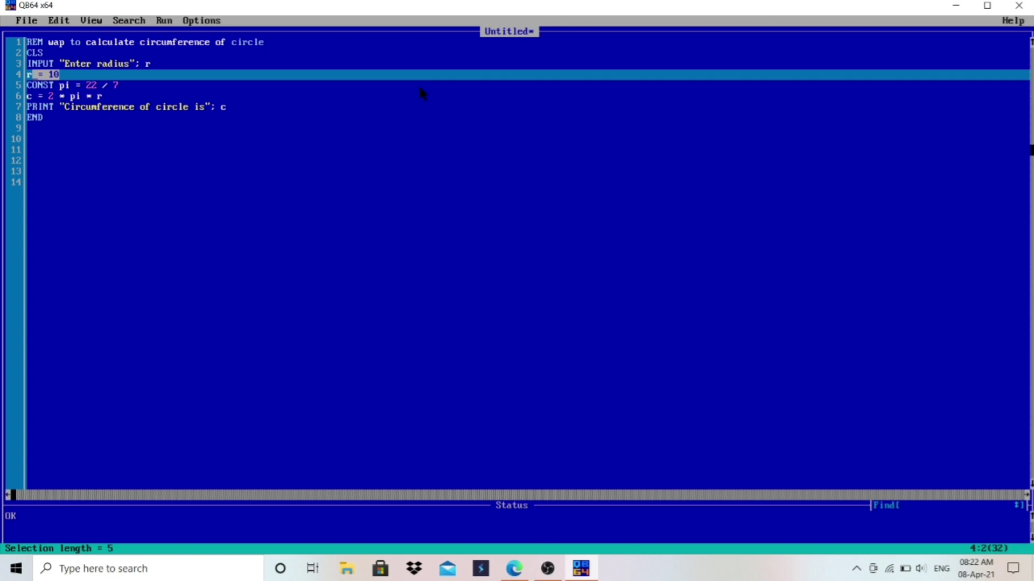
pyautogui.hotkey('shift', 'Left')
pyautogui.hotkey('shift', 'Left')
pyautogui.press('Delete')
pyautogui.press('BackSpace')
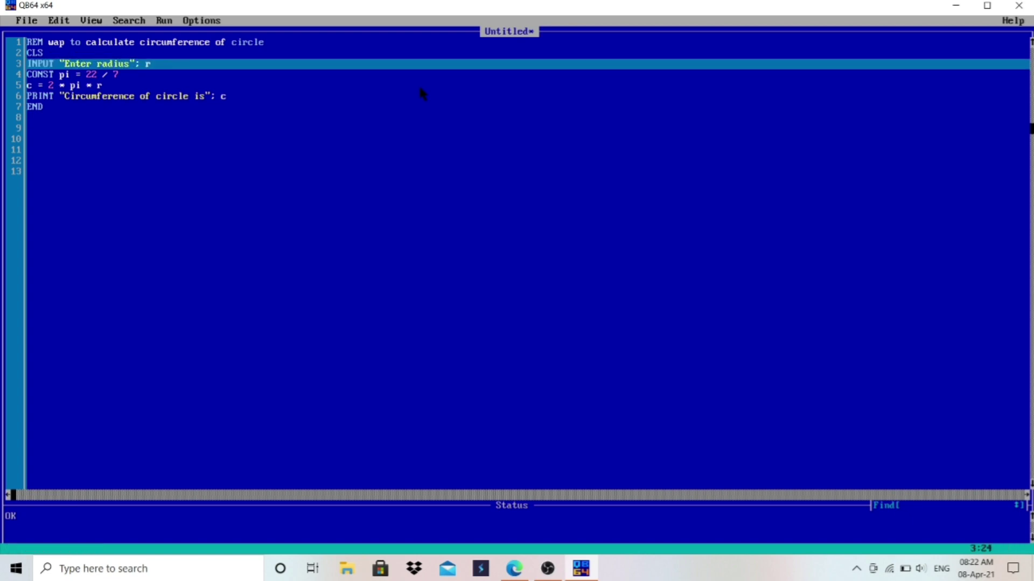
pyautogui.click(138, 75)
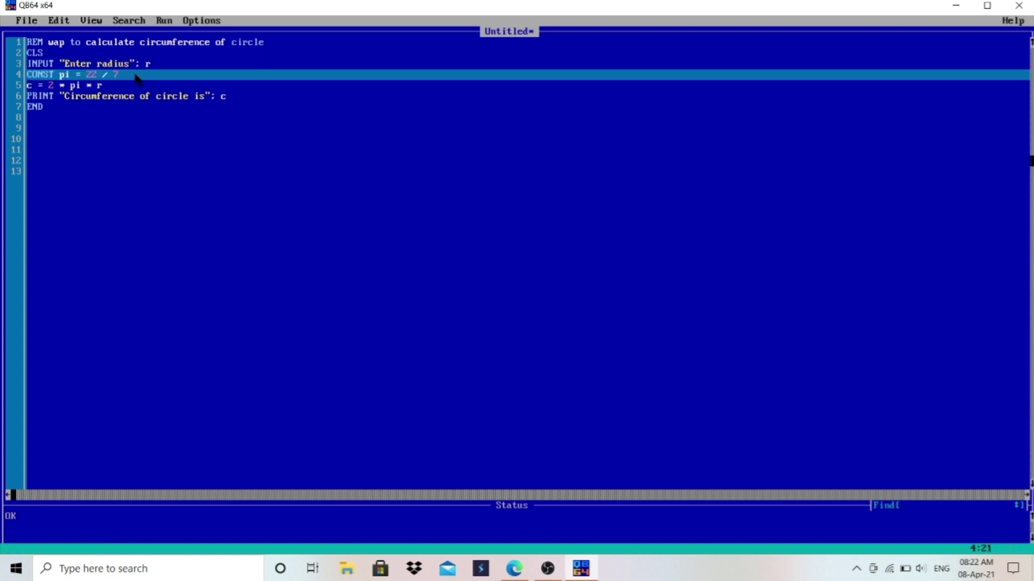
pyautogui.click(27, 85)
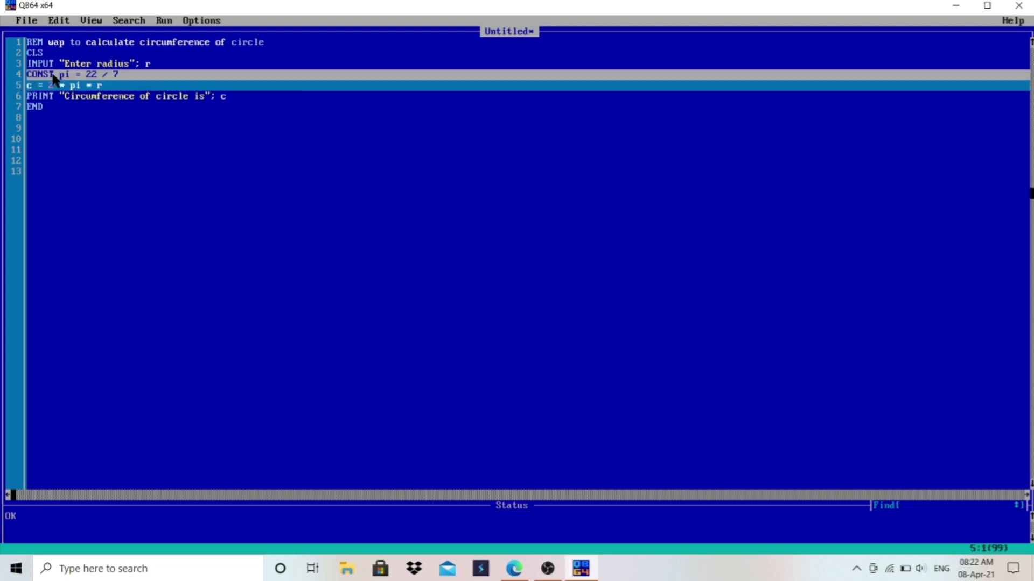
pyautogui.click(51, 75)
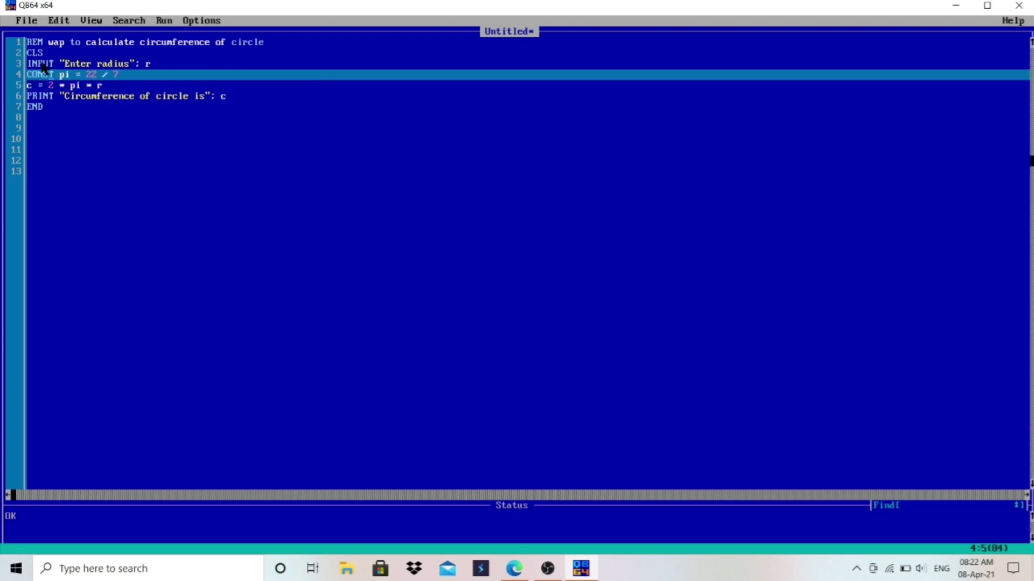
pyautogui.moveTo(27, 63); pyautogui.dragTo(59, 67)
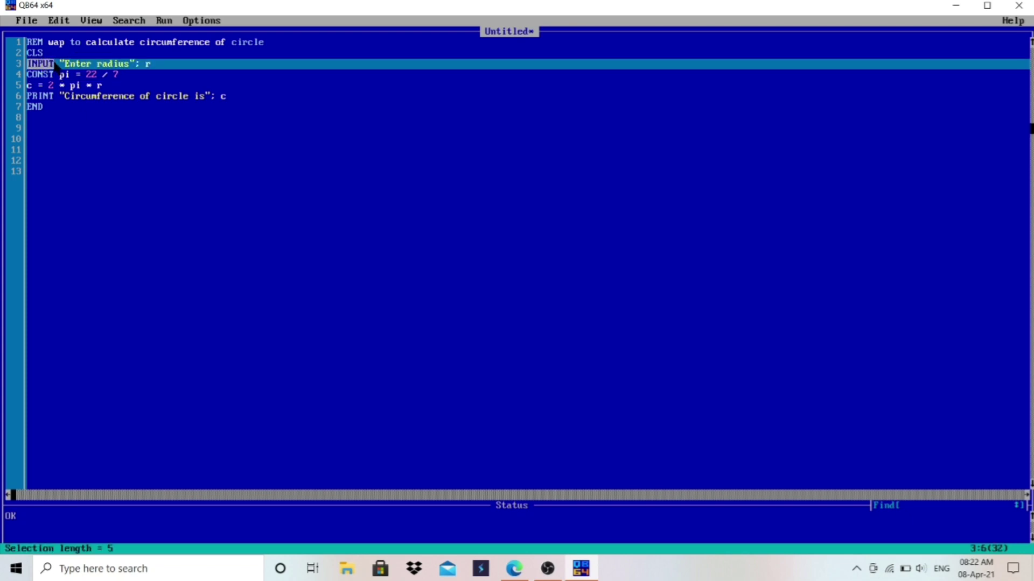
pyautogui.click(42, 74)
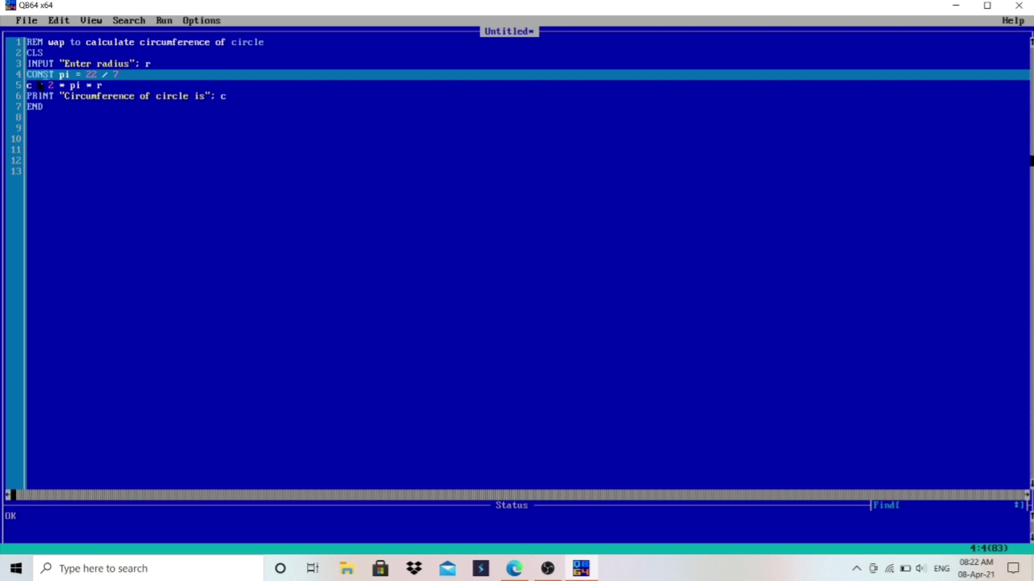
pyautogui.moveTo(28, 96)
pyautogui.mouseDown()
pyautogui.moveTo(58, 96)
pyautogui.moveTo(42, 107)
pyautogui.mouseUp()
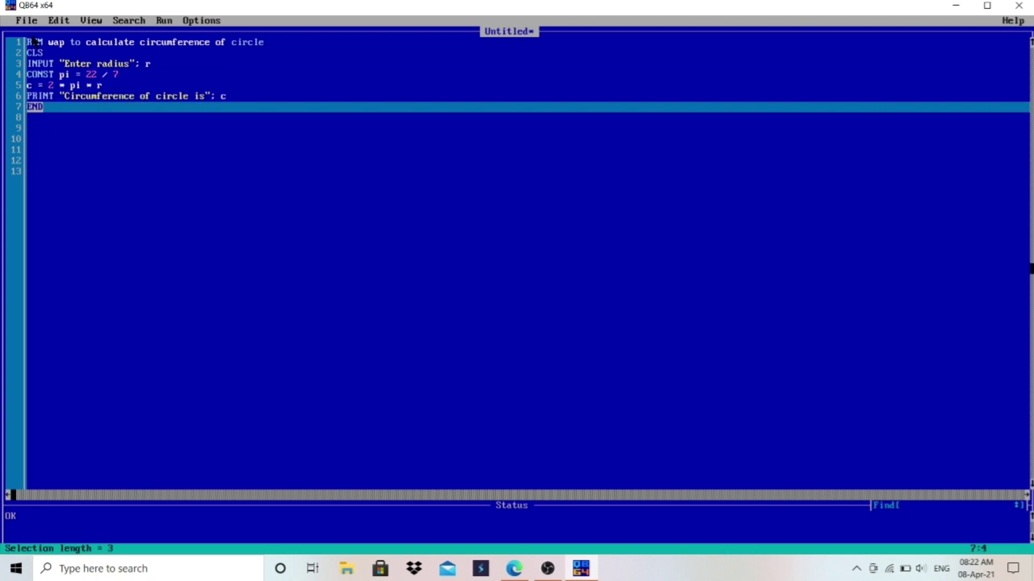
pyautogui.moveTo(27, 43); pyautogui.dragTo(43, 42)
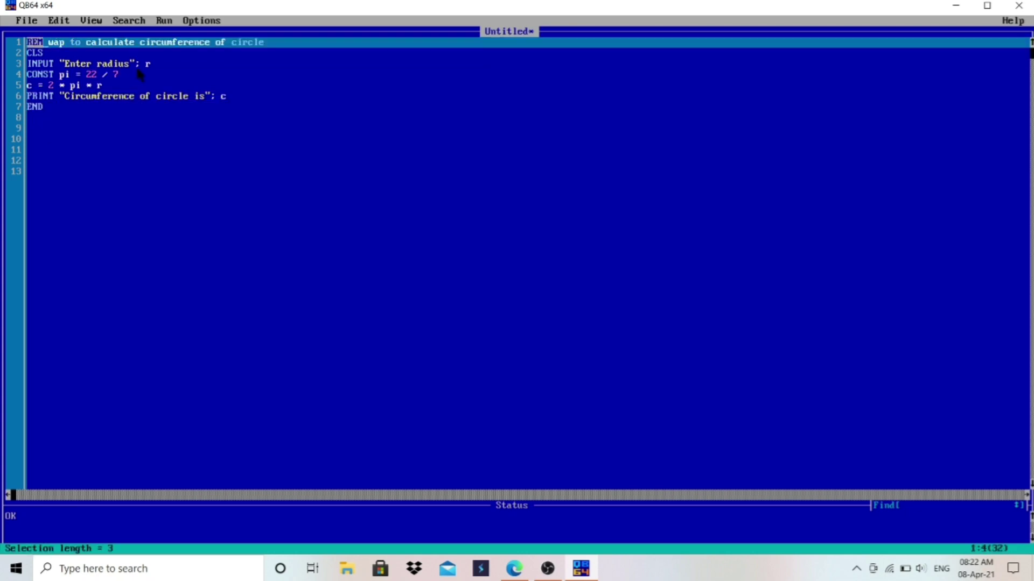
pyautogui.click(272, 118)
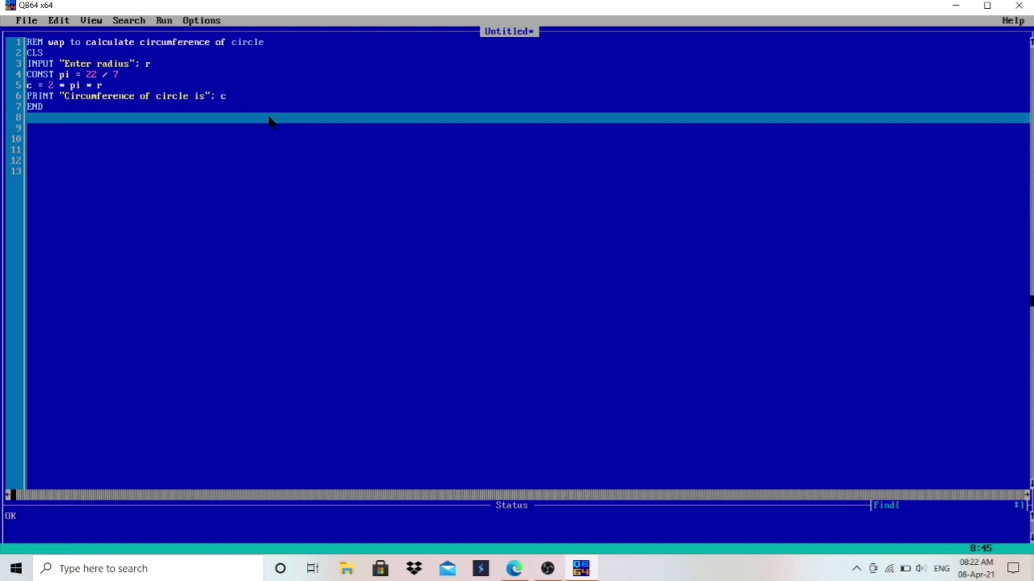